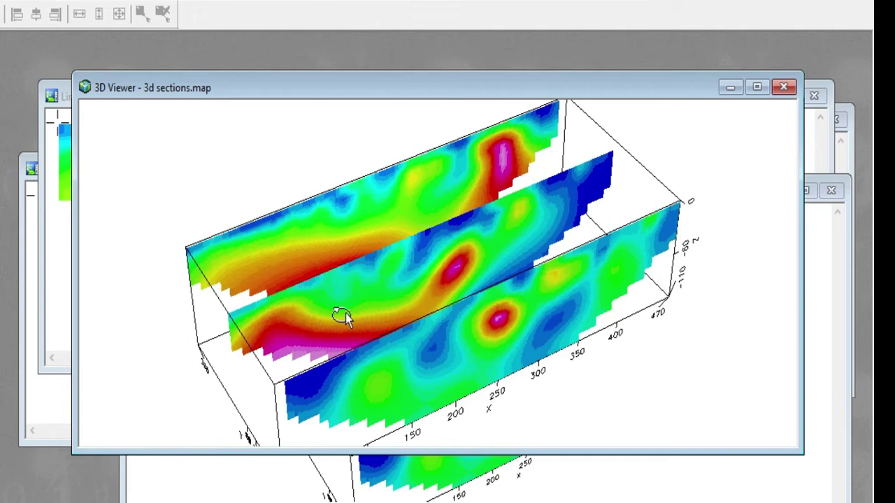
- Maximize the 3D viewer of 3d sections.map and examine the three stacked sections from oblique, raised and near-frontal angles
{"action": "left_click", "coordinate": [756, 87]}
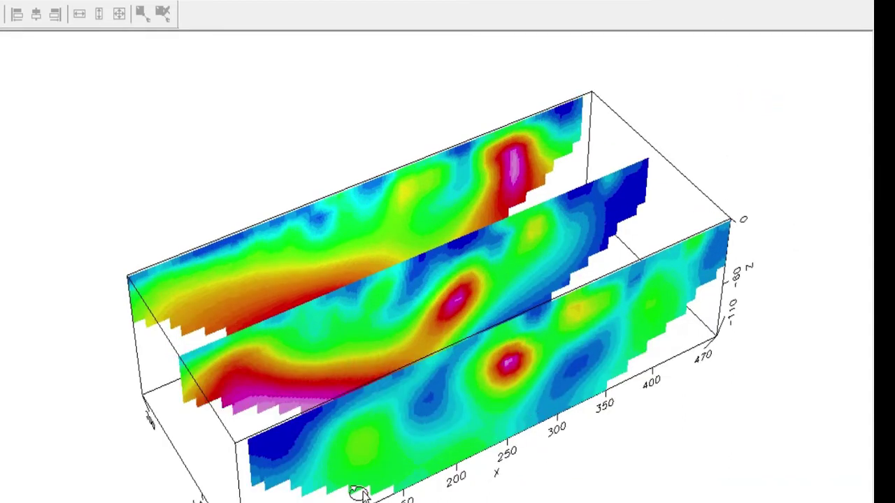
{"action": "left_click_drag", "start_coordinate": [371, 489], "coordinate": [404, 492]}
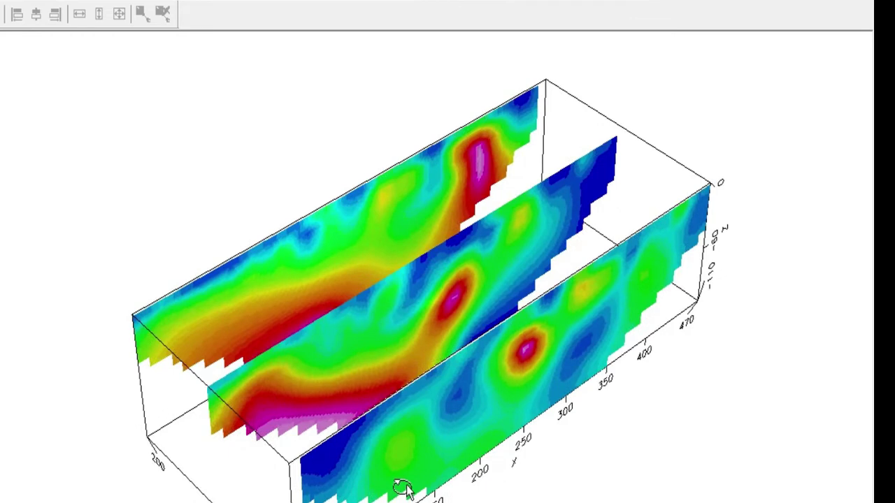
{"action": "left_click_drag", "start_coordinate": [390, 490], "coordinate": [391, 483]}
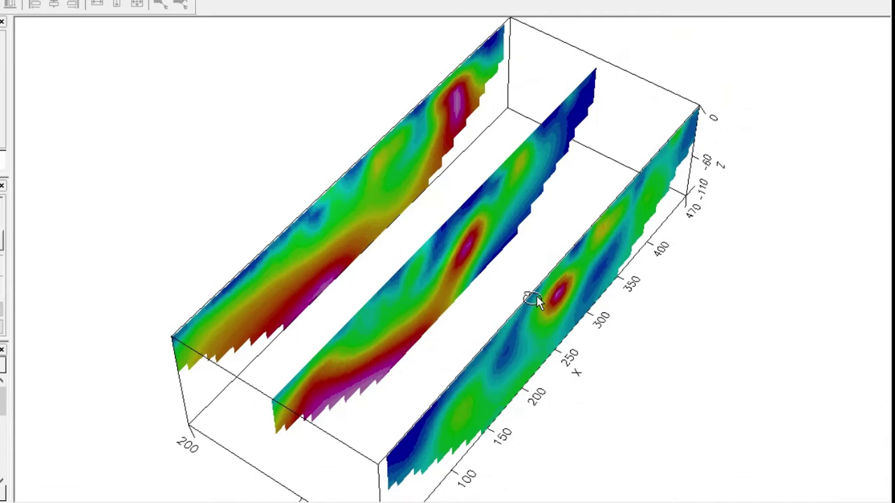
{"action": "left_click_drag", "start_coordinate": [533, 299], "coordinate": [474, 343]}
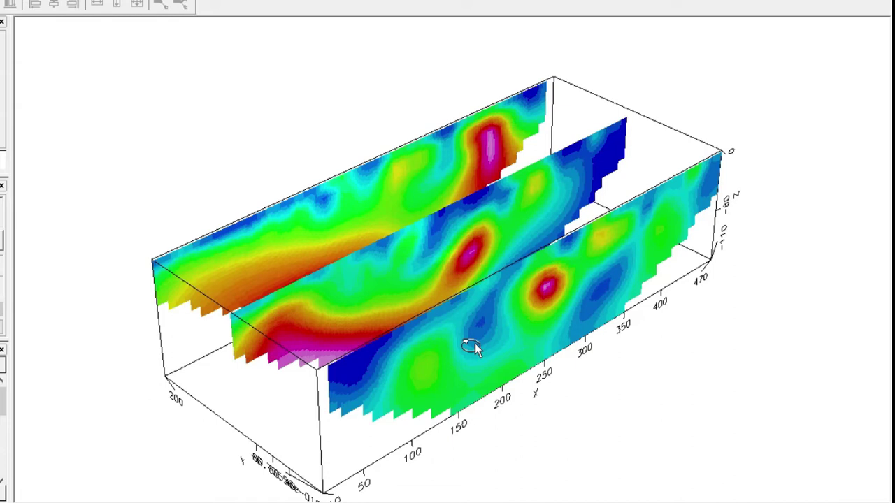
{"action": "left_click_drag", "start_coordinate": [494, 378], "coordinate": [391, 364]}
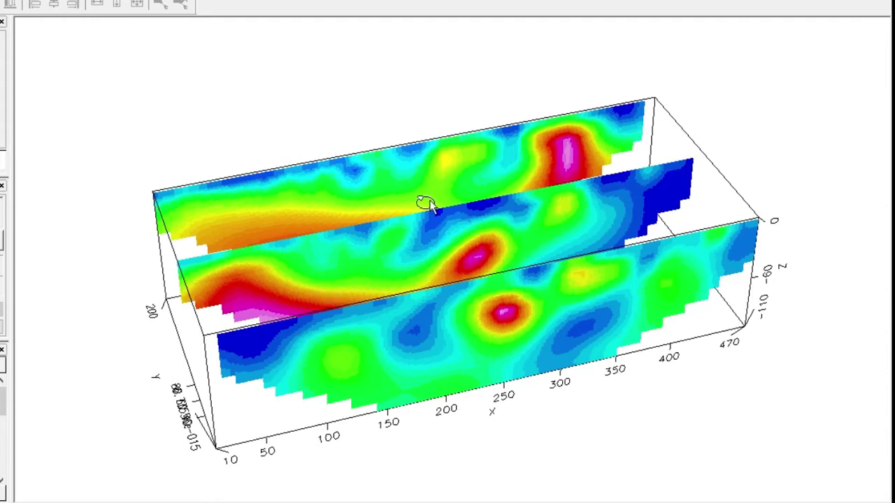
{"action": "left_click_drag", "start_coordinate": [409, 343], "coordinate": [423, 416]}
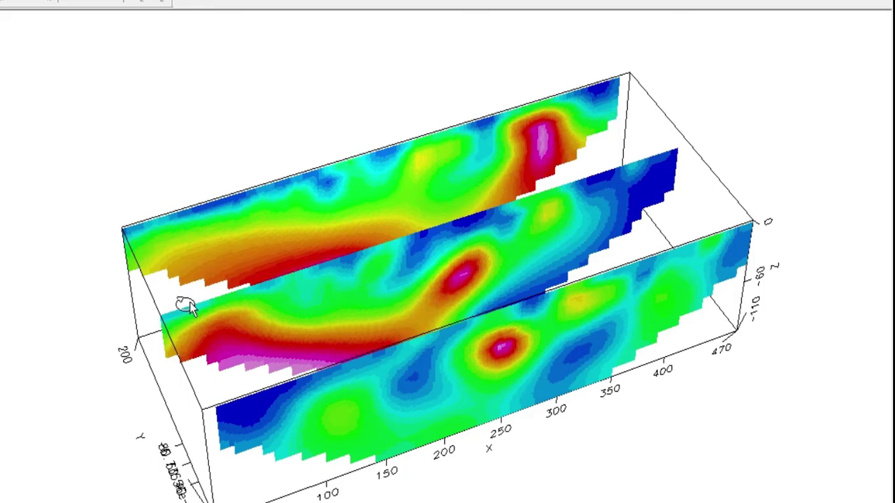
{"action": "left_click_drag", "start_coordinate": [409, 365], "coordinate": [231, 409]}
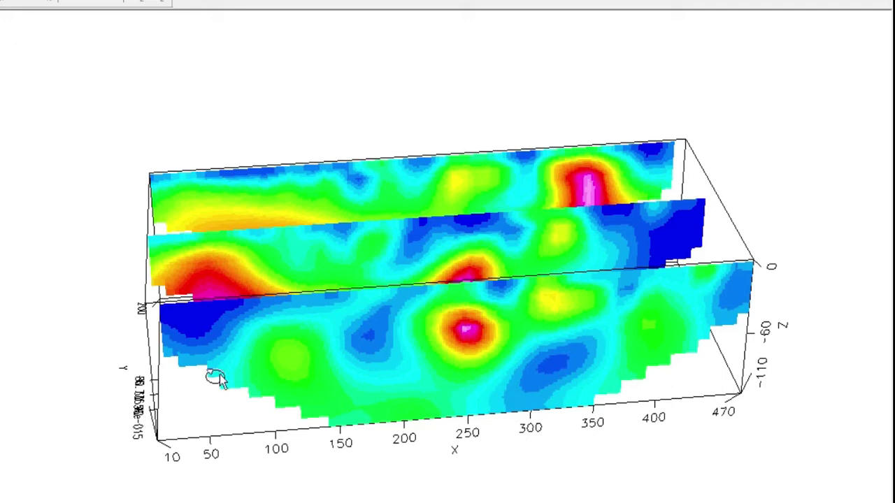
{"action": "left_click_drag", "start_coordinate": [184, 375], "coordinate": [649, 357]}
{"action": "left_click_drag", "start_coordinate": [552, 399], "coordinate": [90, 429]}
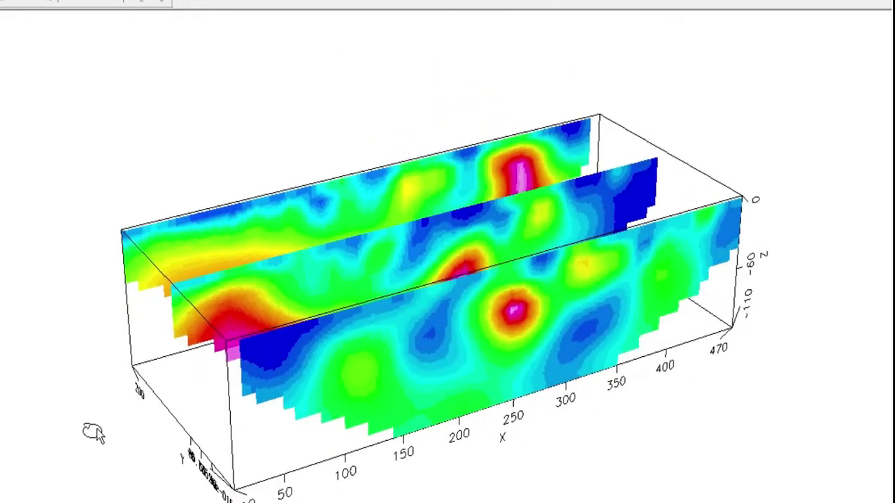
- Examine how the high-value anomalies line up across the three parallel sections, from both low and steep viewing angles
{"action": "mouse_move", "coordinate": [413, 398]}
{"action": "left_mouse_down"}
{"action": "mouse_move", "coordinate": [459, 427]}
{"action": "mouse_move", "coordinate": [454, 469]}
{"action": "mouse_move", "coordinate": [429, 455]}
{"action": "mouse_move", "coordinate": [412, 415]}
{"action": "left_mouse_up"}
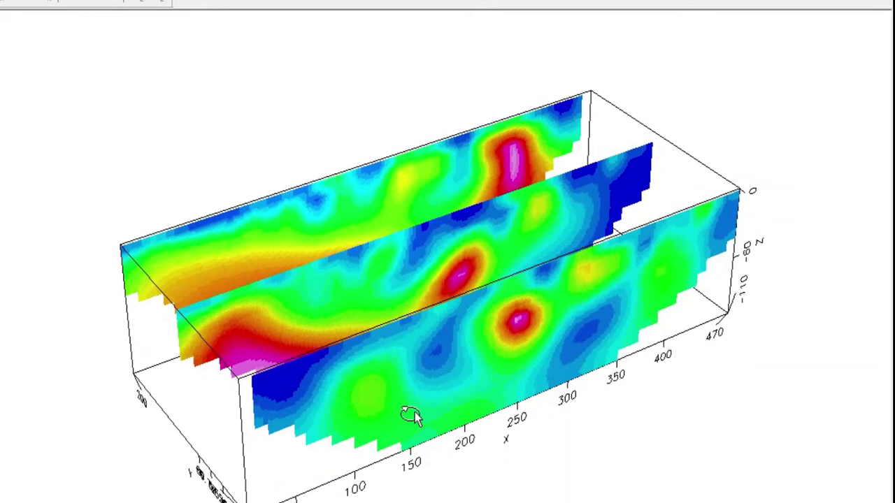
{"action": "left_click_drag", "start_coordinate": [413, 415], "coordinate": [461, 415]}
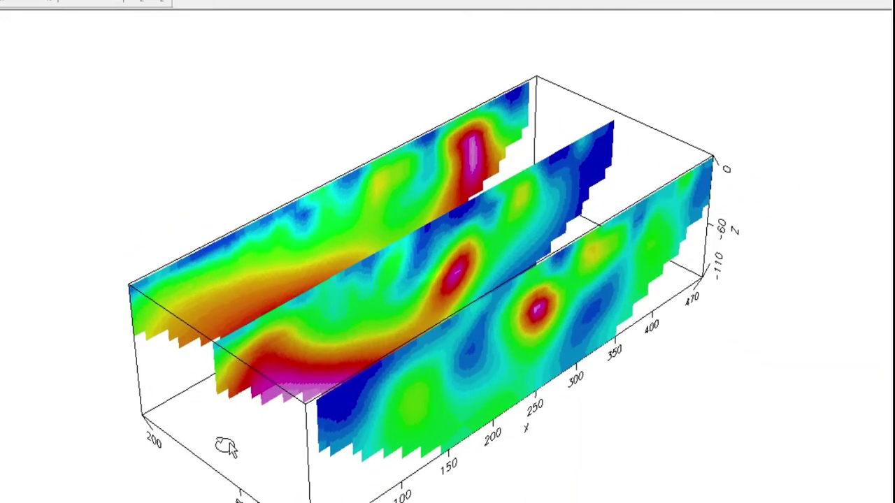
{"action": "left_click_drag", "start_coordinate": [200, 404], "coordinate": [28, 354]}
{"action": "left_click_drag", "start_coordinate": [399, 389], "coordinate": [523, 429]}
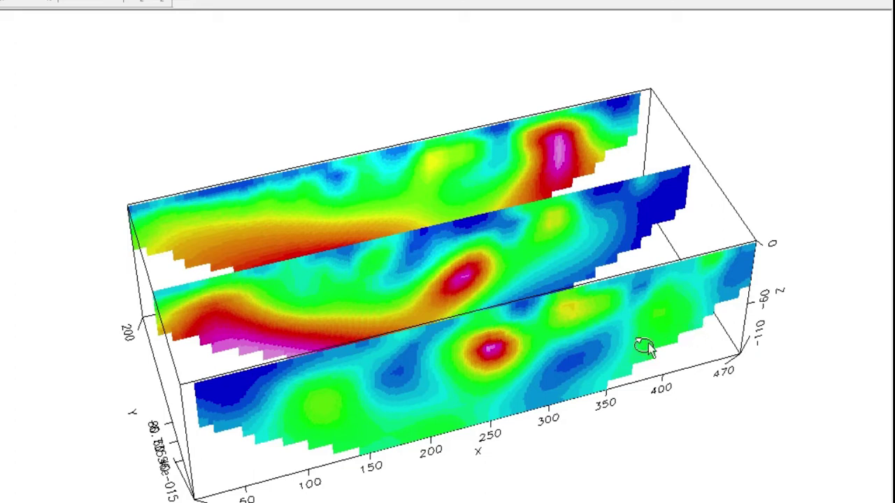
{"action": "left_click_drag", "start_coordinate": [273, 429], "coordinate": [318, 334]}
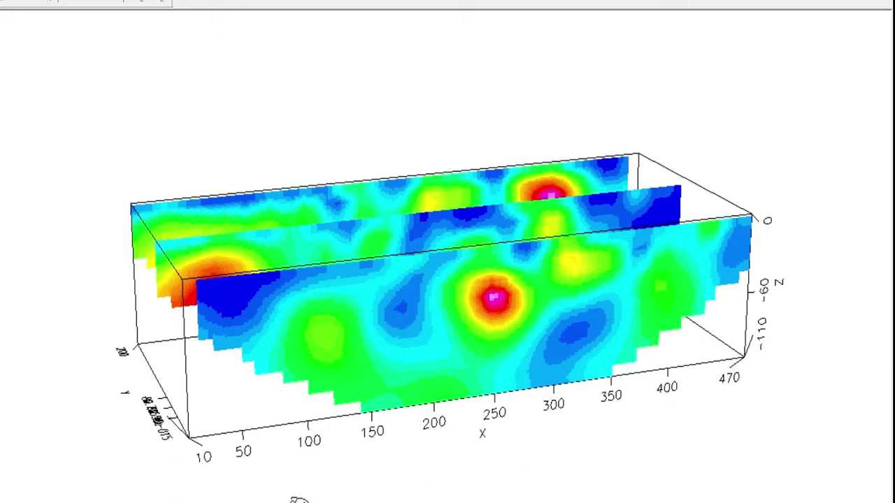
{"action": "left_click_drag", "start_coordinate": [222, 450], "coordinate": [160, 447]}
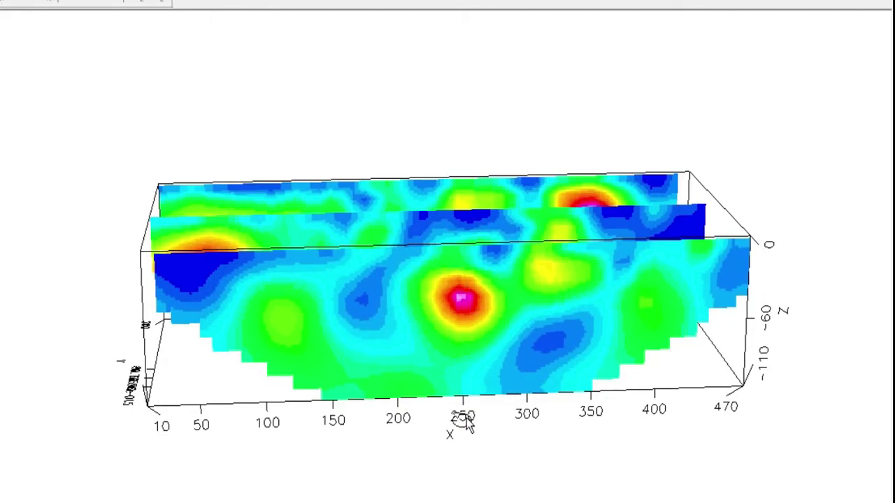
{"action": "left_click_drag", "start_coordinate": [336, 356], "coordinate": [574, 425]}
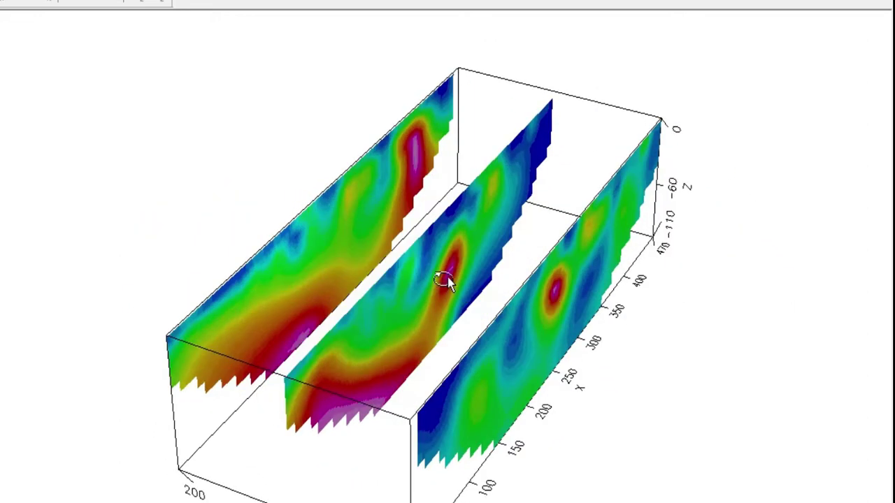
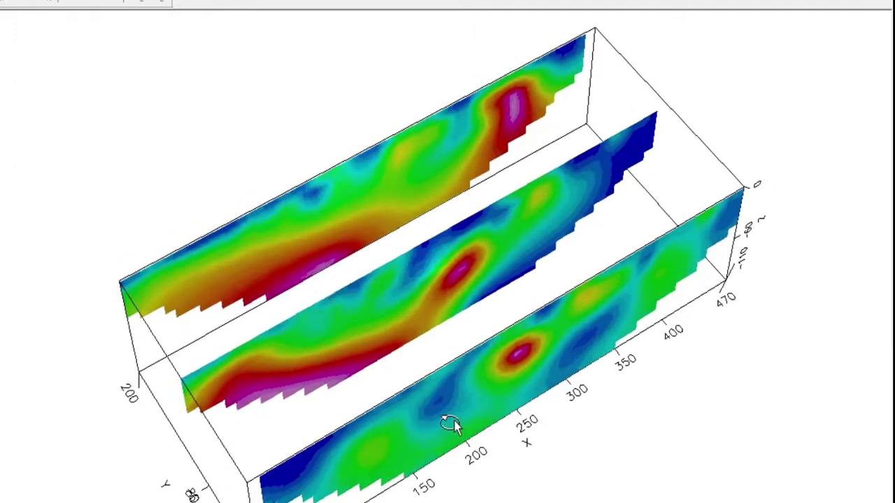
{"action": "left_click_drag", "start_coordinate": [364, 475], "coordinate": [340, 485]}
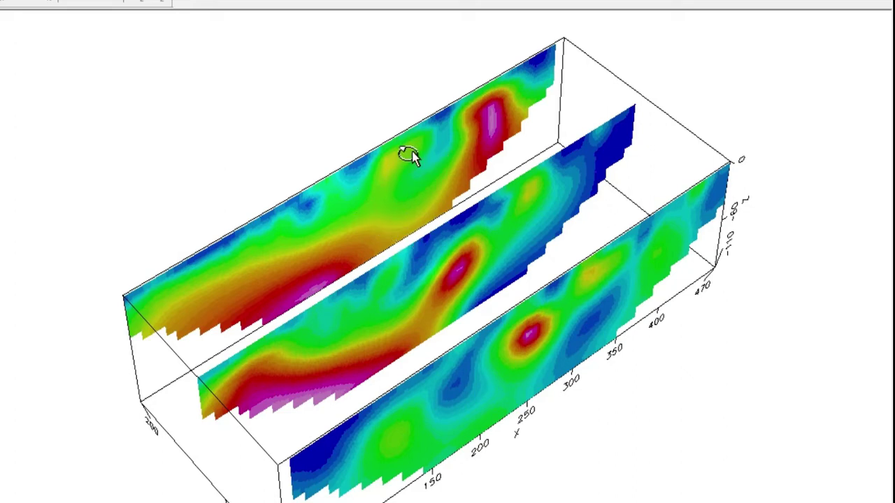
- Examine the rearmost section from behind and compare it with the other two sections from the front at closer range
{"action": "left_click_drag", "start_coordinate": [238, 402], "coordinate": [715, 337]}
{"action": "left_click_drag", "start_coordinate": [604, 387], "coordinate": [727, 350]}
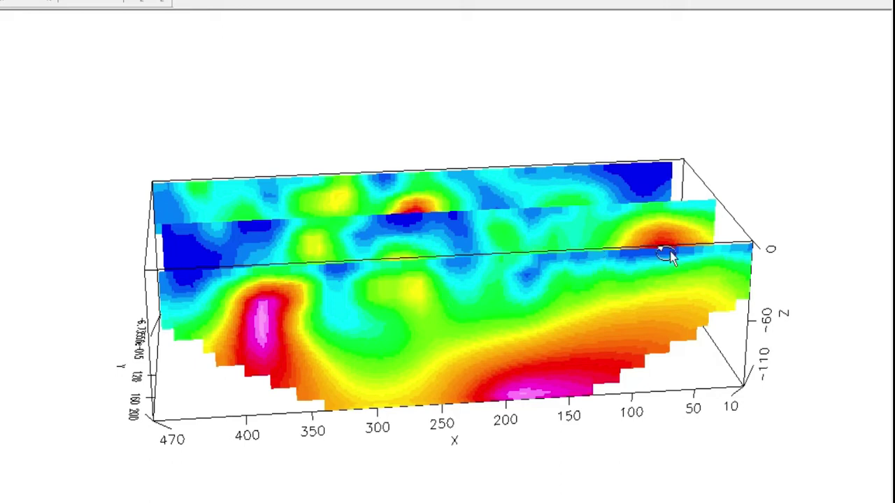
{"action": "left_click_drag", "start_coordinate": [743, 256], "coordinate": [294, 286]}
{"action": "left_click_drag", "start_coordinate": [481, 307], "coordinate": [483, 352]}
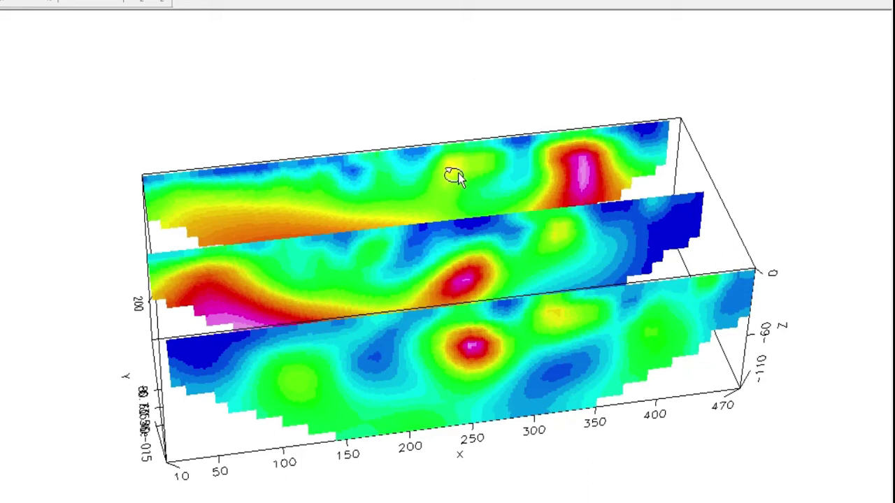
{"action": "scroll", "coordinate": [456, 176], "scroll_direction": "up", "scroll_amount": 3}
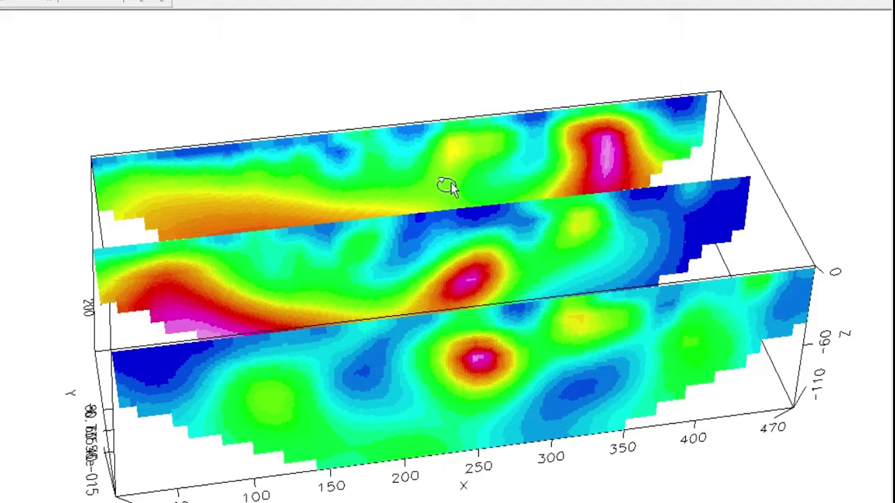
{"action": "left_click_drag", "start_coordinate": [124, 320], "coordinate": [257, 312]}
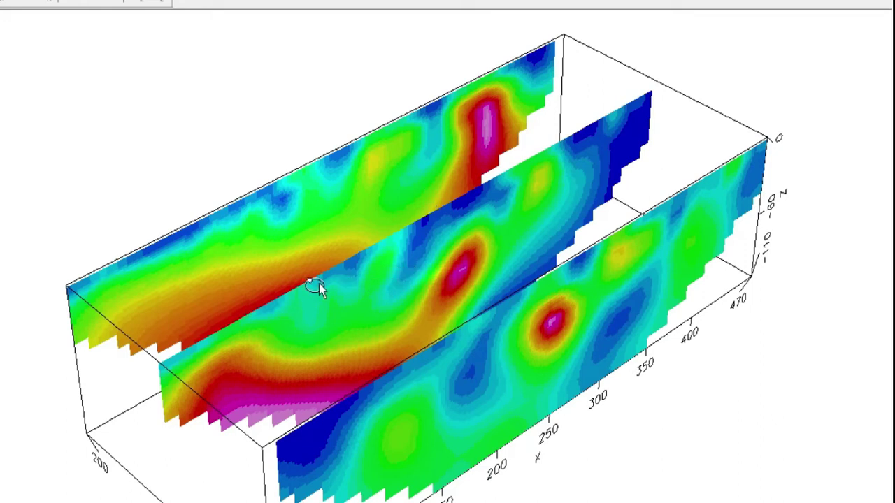
{"action": "left_click_drag", "start_coordinate": [144, 371], "coordinate": [504, 262]}
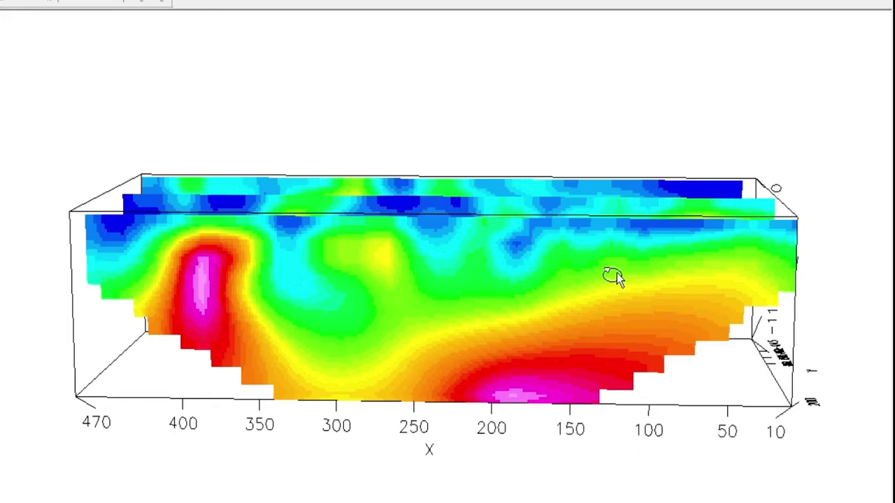
{"action": "left_click_drag", "start_coordinate": [777, 204], "coordinate": [200, 302]}
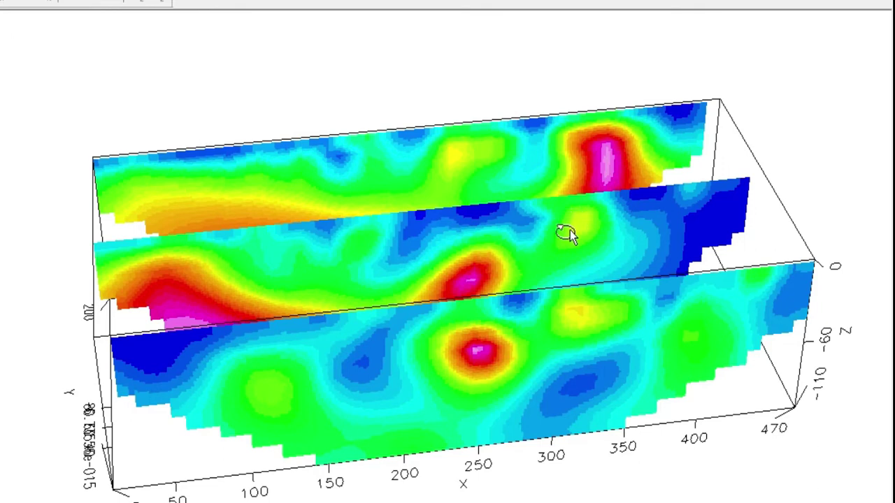
{"action": "left_click_drag", "start_coordinate": [509, 284], "coordinate": [549, 320]}
{"action": "left_click_drag", "start_coordinate": [314, 427], "coordinate": [500, 370]}
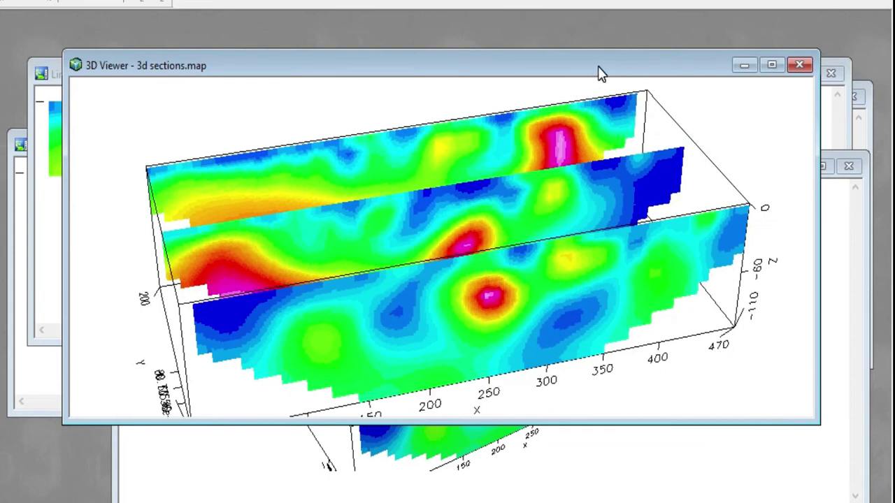
- Display Line 1_Resistivity_D0.grd, Line 2_Resistivitygrd_D0.grd and Line 3_Resistivity_D0.grd together in a 3D view on a new map
{"action": "left_click_drag", "start_coordinate": [600, 74], "coordinate": [608, 119]}
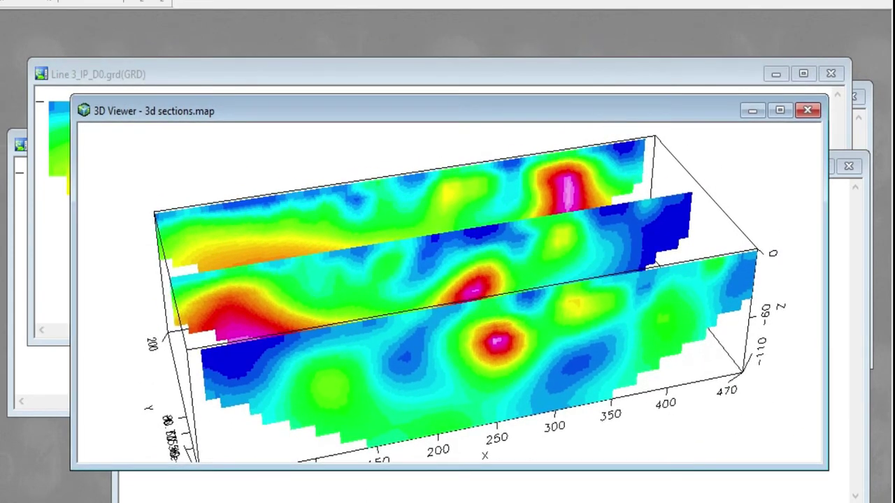
{"action": "left_click", "coordinate": [140, 1]}
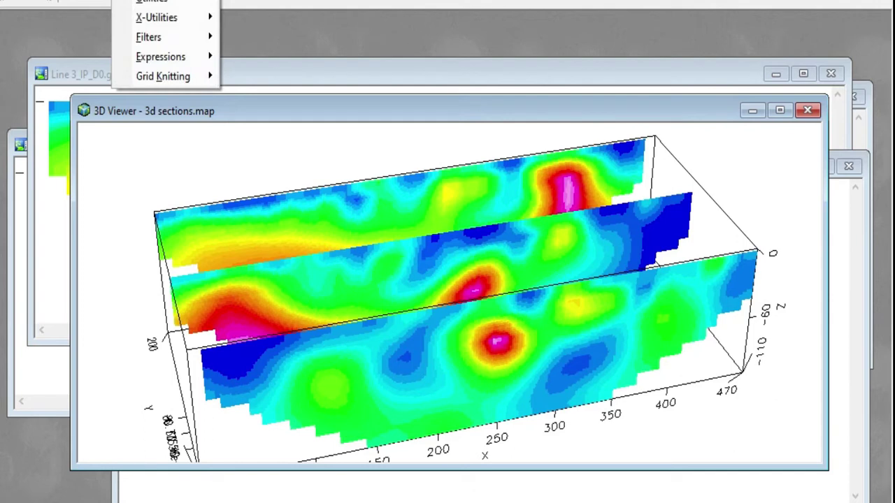
{"action": "mouse_move", "coordinate": [157, 0]}
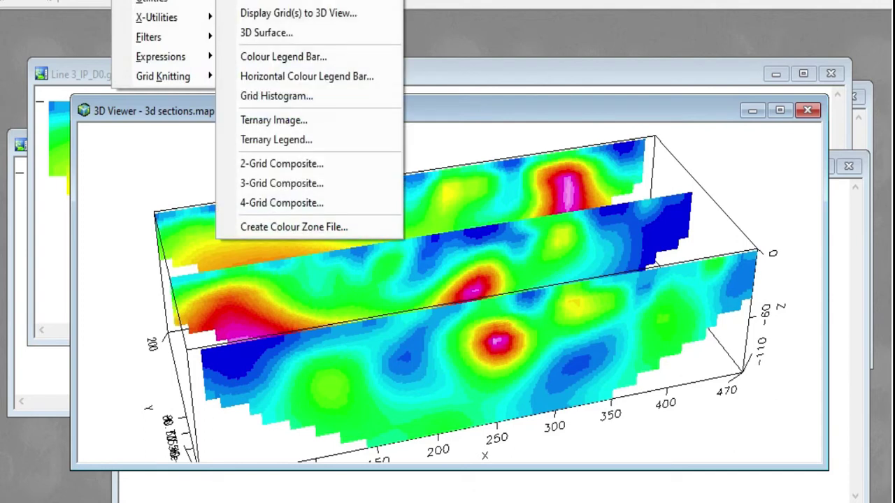
{"action": "left_click", "coordinate": [295, 14]}
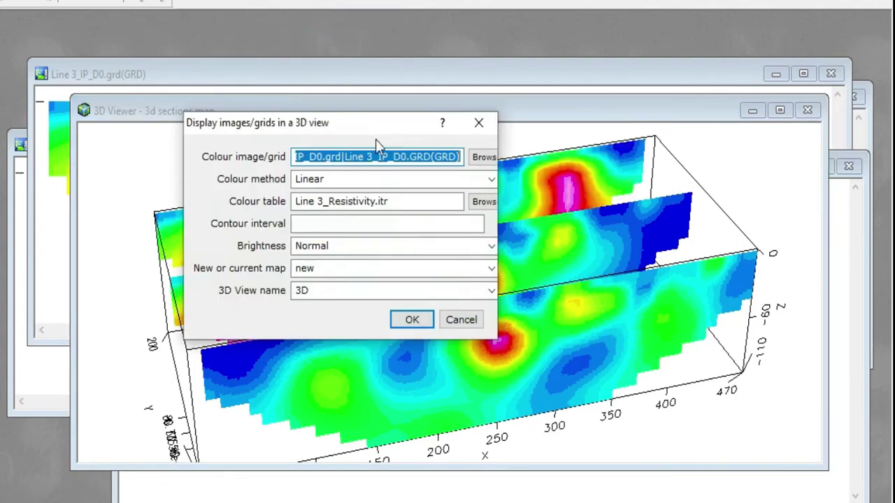
{"action": "left_click", "coordinate": [482, 158]}
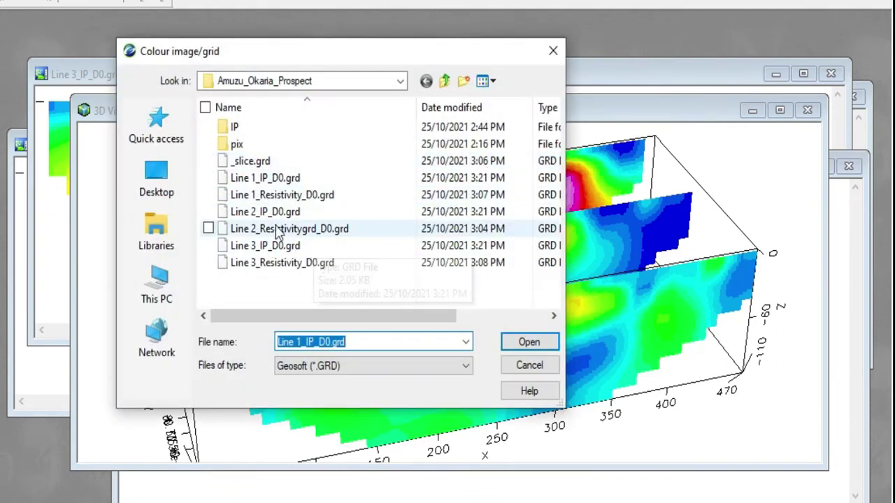
{"action": "left_click", "coordinate": [301, 195]}
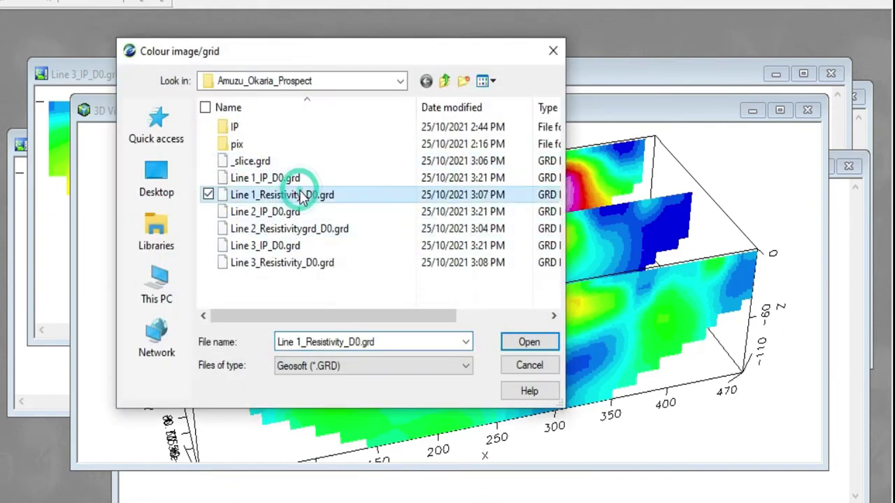
{"action": "left_click", "coordinate": [300, 230], "text": "ctrl"}
{"action": "left_click", "coordinate": [300, 262], "text": "ctrl"}
{"action": "left_click", "coordinate": [529, 342]}
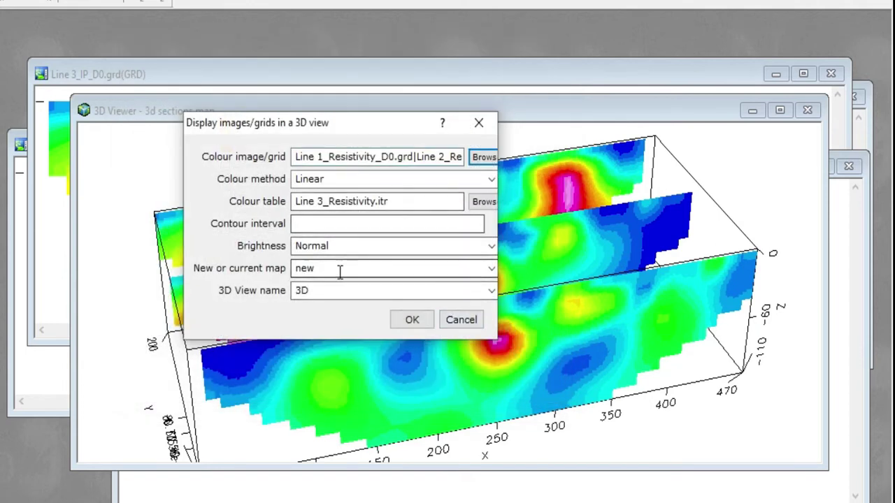
{"action": "left_click", "coordinate": [412, 322]}
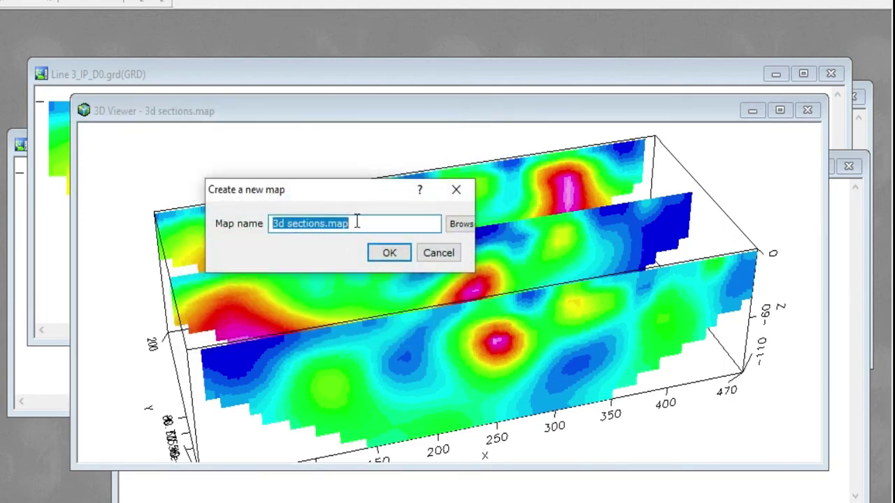
- Create the new map as 3d RES sections.map and maximize its 3D viewer
{"action": "left_click", "coordinate": [286, 225]}
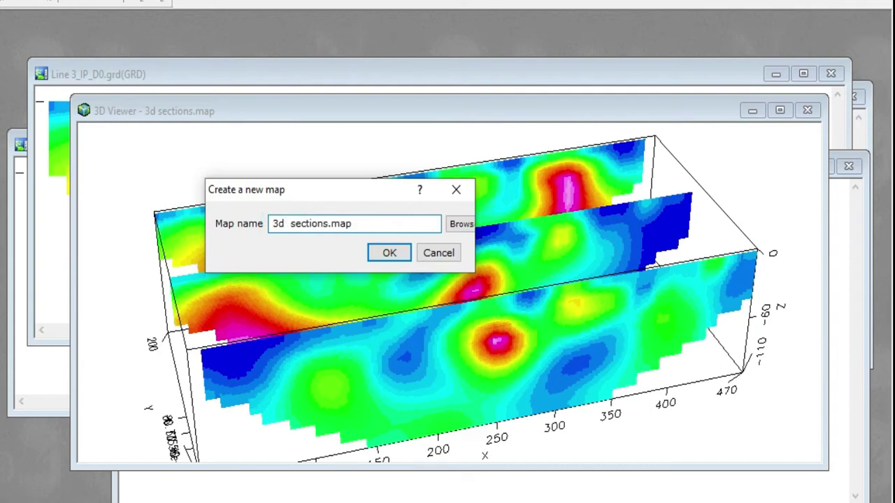
{"action": "type", "text": "RES"}
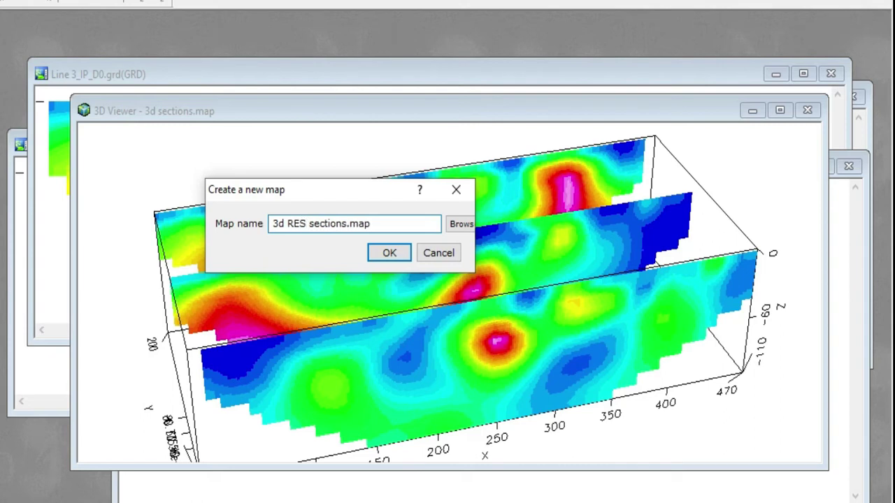
{"action": "left_click", "coordinate": [395, 255]}
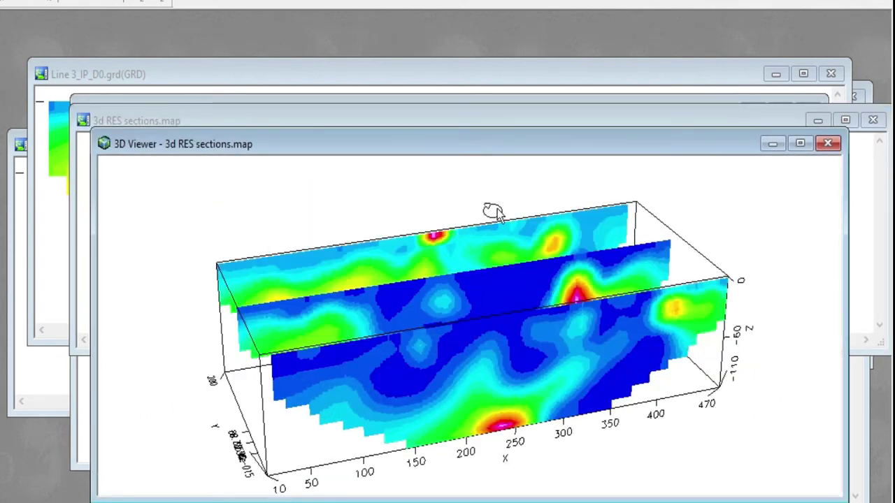
{"action": "left_click", "coordinate": [801, 144]}
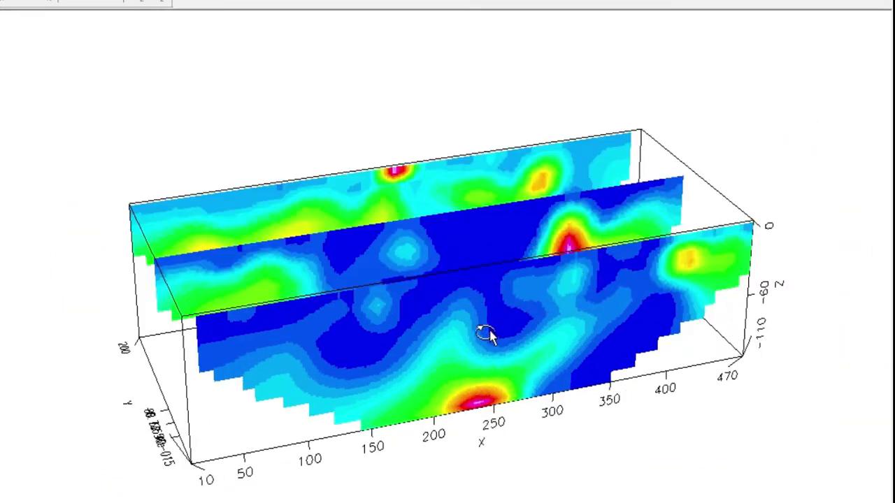
- Examine the three parallel resistivity sections from the front, nearly end-on and from behind to compare their high and low zones
{"action": "left_click_drag", "start_coordinate": [286, 390], "coordinate": [521, 260]}
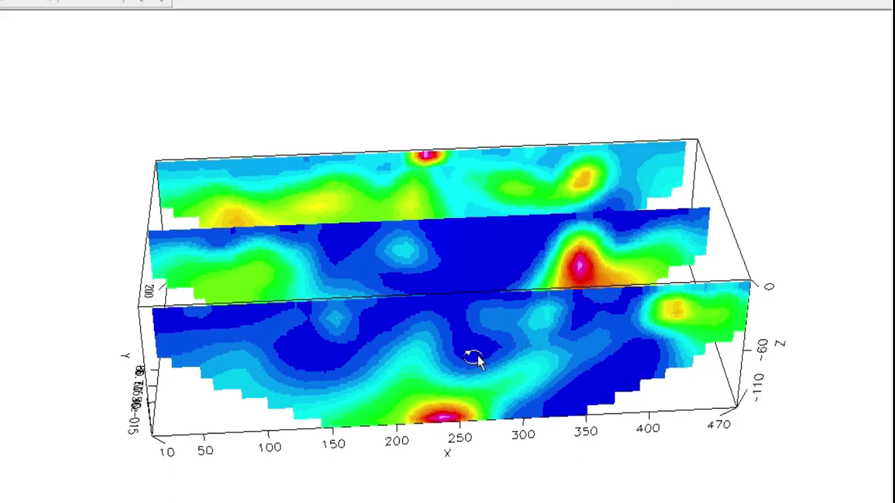
{"action": "left_click_drag", "start_coordinate": [271, 374], "coordinate": [683, 393]}
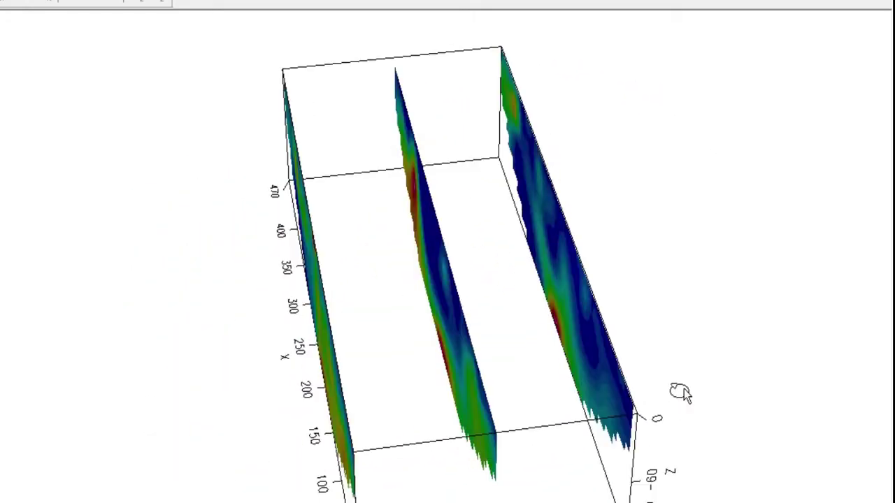
{"action": "left_click_drag", "start_coordinate": [431, 441], "coordinate": [704, 377]}
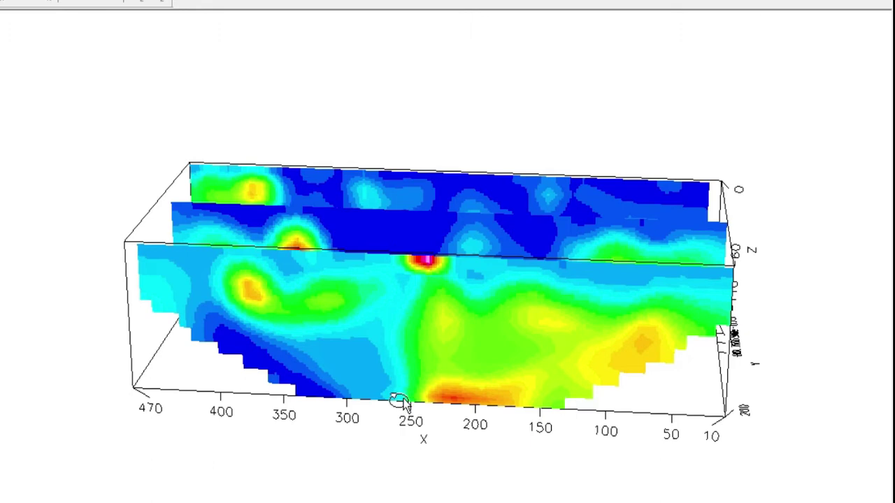
{"action": "left_click_drag", "start_coordinate": [404, 404], "coordinate": [453, 286]}
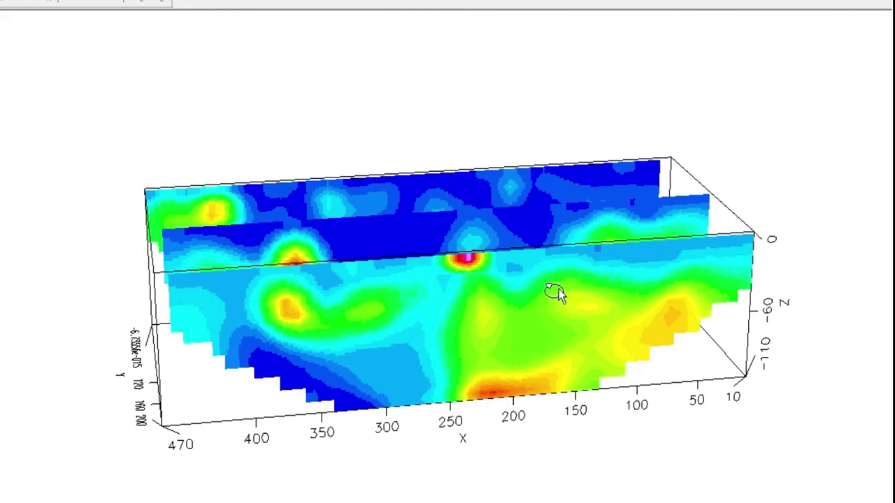
{"action": "left_click_drag", "start_coordinate": [741, 287], "coordinate": [133, 269]}
{"action": "left_click_drag", "start_coordinate": [478, 374], "coordinate": [366, 352]}
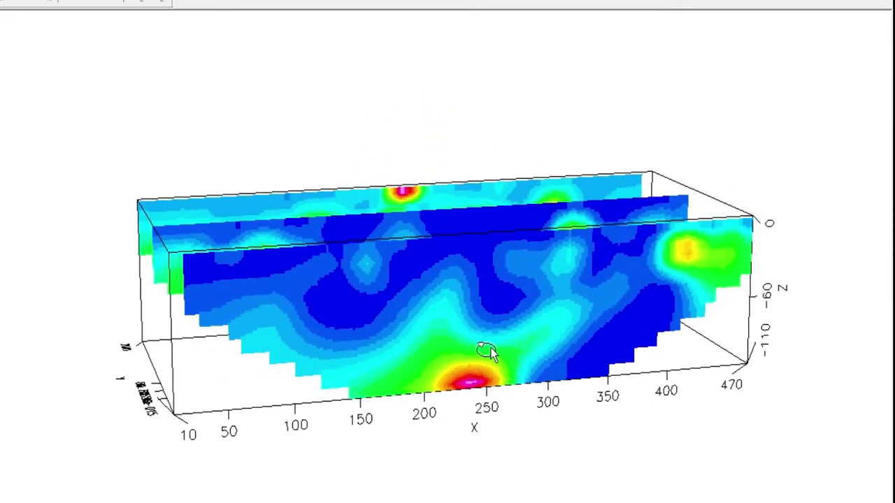
{"action": "left_click_drag", "start_coordinate": [507, 356], "coordinate": [448, 342]}
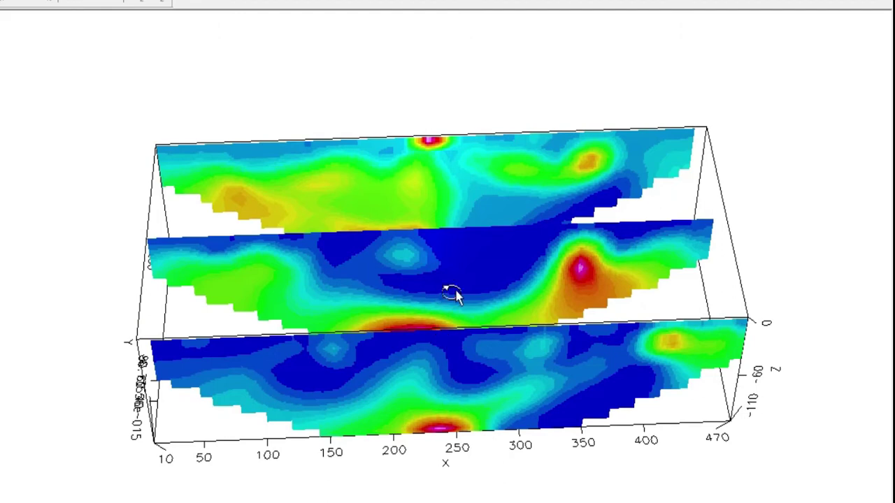
{"action": "left_click_drag", "start_coordinate": [291, 292], "coordinate": [469, 336]}
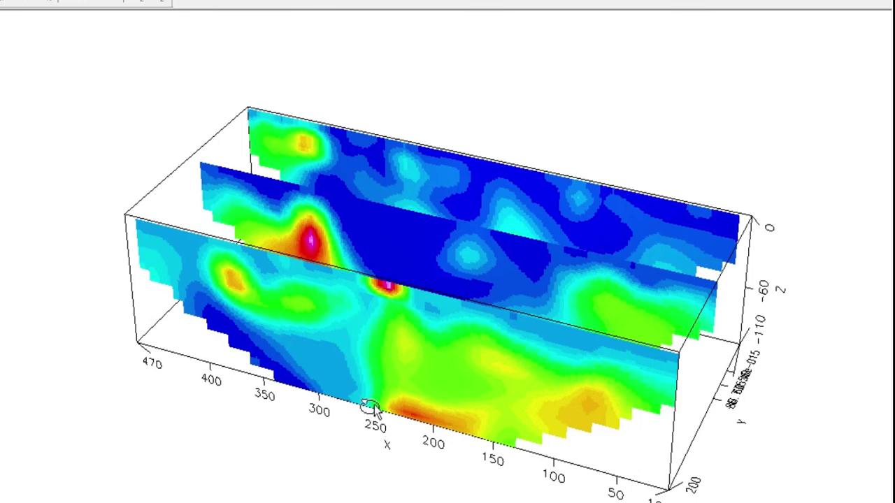
{"action": "left_click_drag", "start_coordinate": [412, 377], "coordinate": [335, 343]}
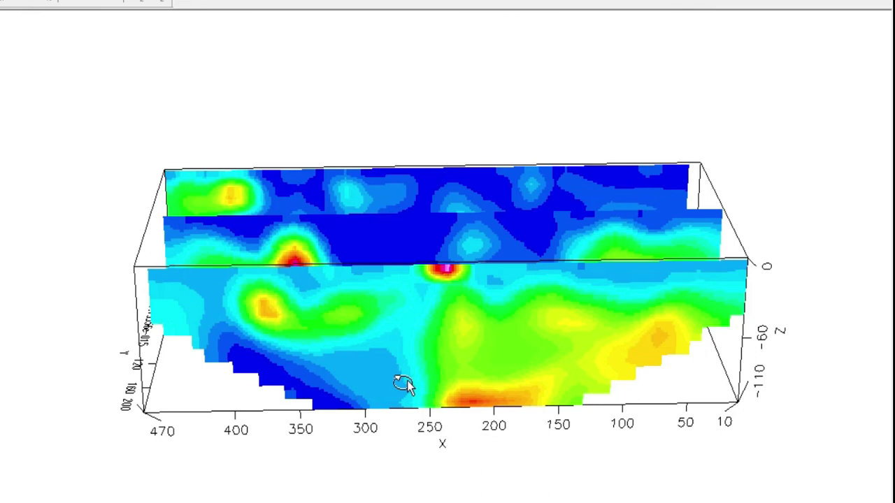
- Trace how the resistivity anomalies continue between the three sections, using oblique front views and views from the opposite side
{"action": "left_click_drag", "start_coordinate": [726, 312], "coordinate": [203, 371]}
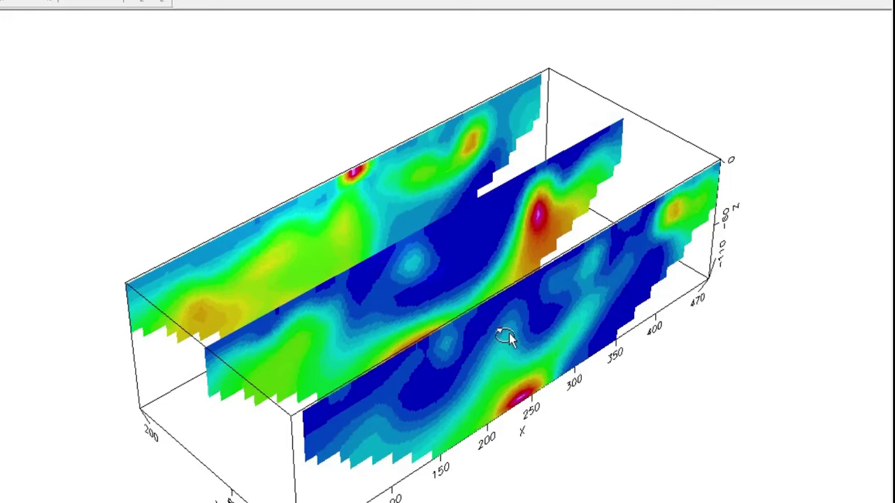
{"action": "left_click_drag", "start_coordinate": [551, 372], "coordinate": [406, 404]}
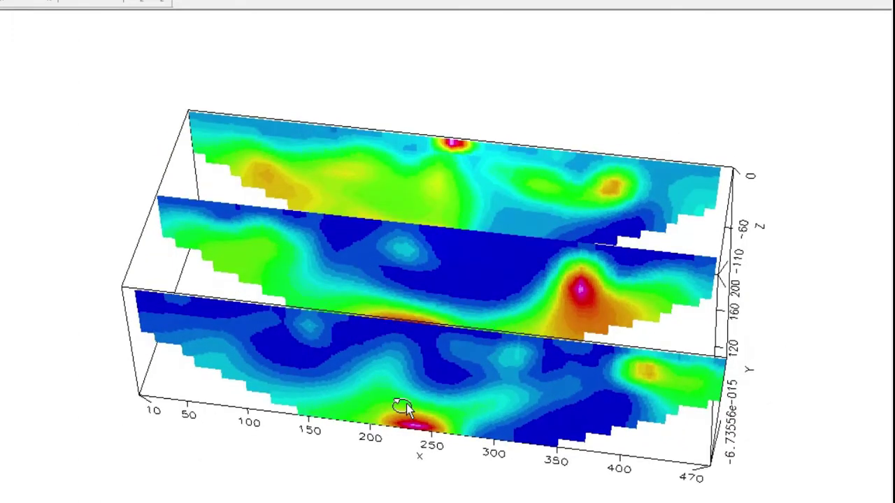
{"action": "left_click_drag", "start_coordinate": [404, 276], "coordinate": [430, 265]}
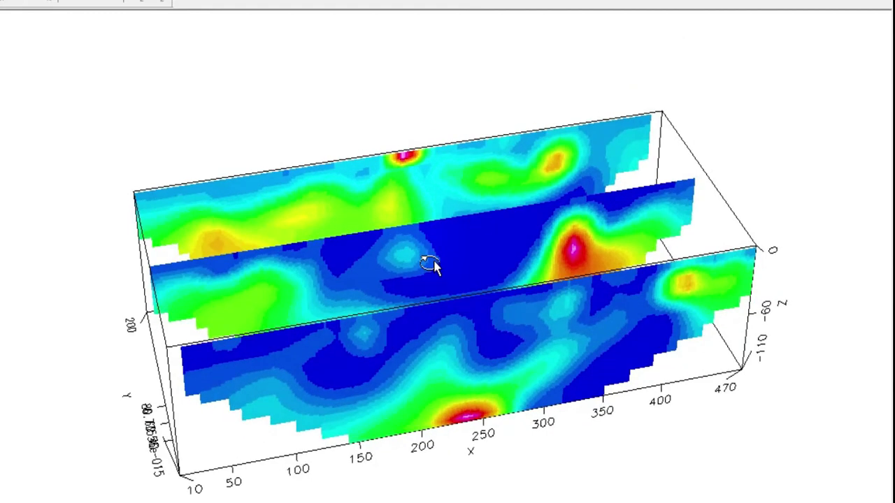
{"action": "left_click_drag", "start_coordinate": [273, 318], "coordinate": [637, 381]}
{"action": "left_click_drag", "start_coordinate": [443, 326], "coordinate": [585, 312]}
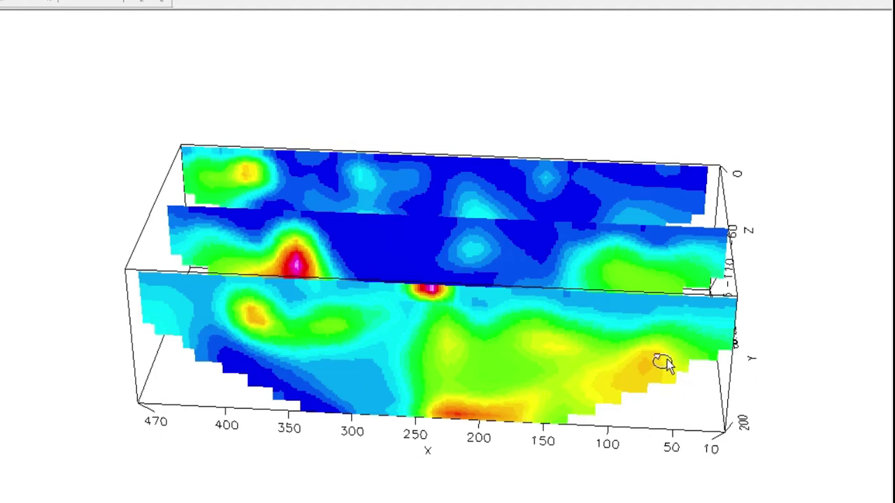
{"action": "left_click_drag", "start_coordinate": [720, 339], "coordinate": [265, 354]}
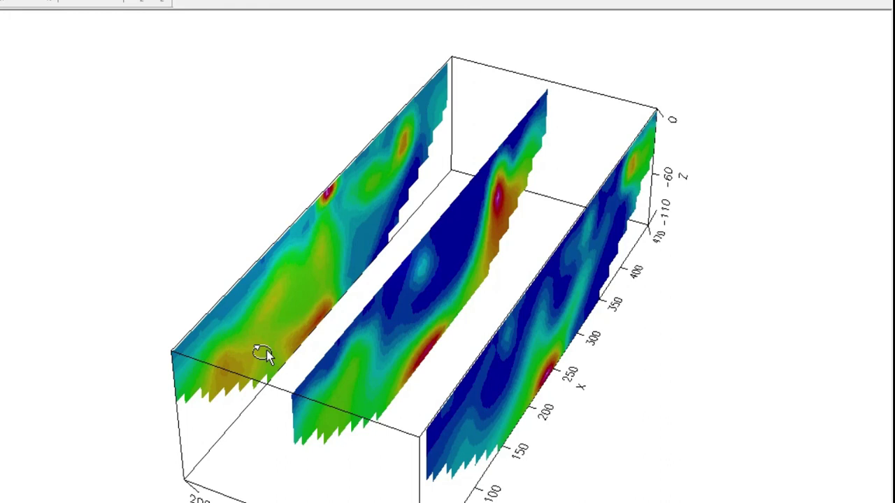
{"action": "left_click_drag", "start_coordinate": [485, 419], "coordinate": [356, 353]}
{"action": "left_click_drag", "start_coordinate": [471, 373], "coordinate": [458, 350]}
{"action": "left_click_drag", "start_coordinate": [456, 414], "coordinate": [339, 327]}
{"action": "left_click_drag", "start_coordinate": [433, 336], "coordinate": [441, 352]}
{"action": "left_click_drag", "start_coordinate": [410, 279], "coordinate": [462, 351]}
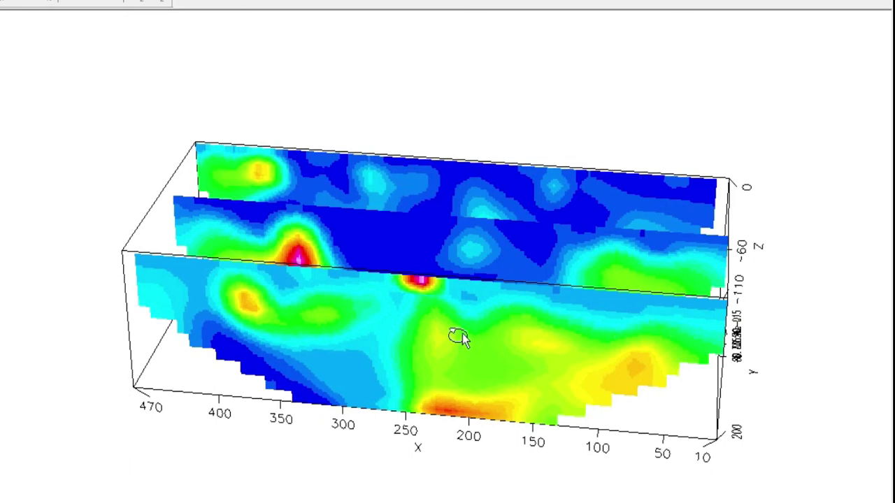
- Inspect the deeper parts of the resistivity sections from behind at increasingly steep angles, and compare them with the front view
{"action": "left_click_drag", "start_coordinate": [547, 314], "coordinate": [542, 339]}
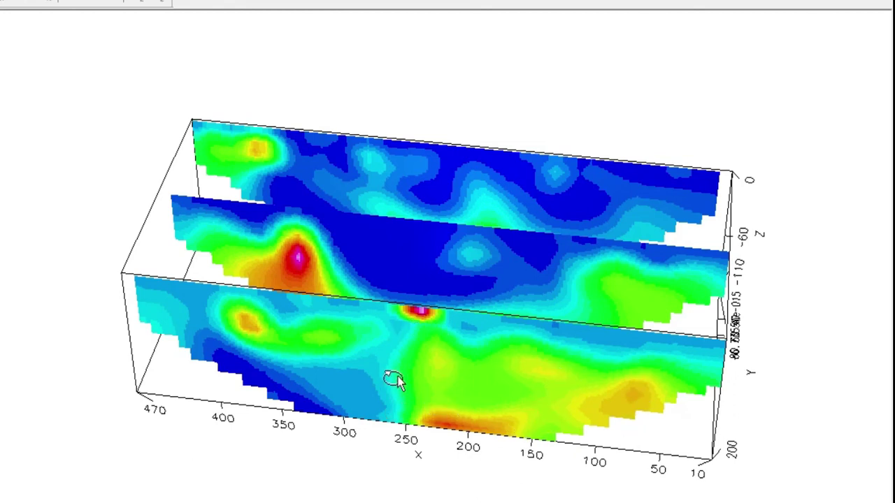
{"action": "left_click_drag", "start_coordinate": [360, 377], "coordinate": [400, 411]}
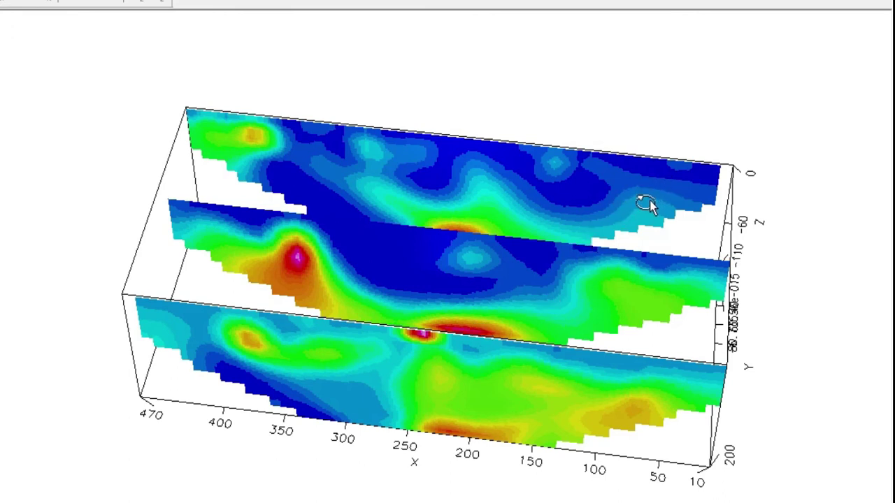
{"action": "mouse_move", "coordinate": [560, 360]}
{"action": "left_mouse_down"}
{"action": "mouse_move", "coordinate": [560, 386]}
{"action": "mouse_move", "coordinate": [554, 372]}
{"action": "left_mouse_up"}
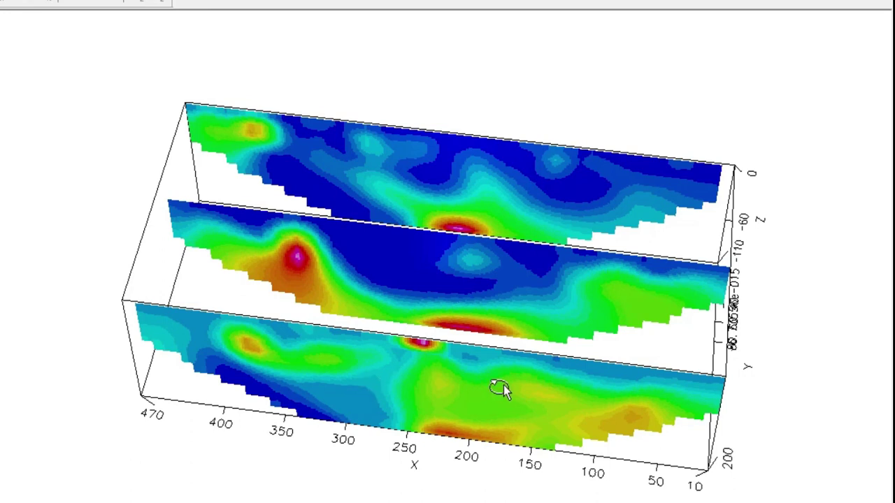
{"action": "left_click_drag", "start_coordinate": [703, 407], "coordinate": [475, 355]}
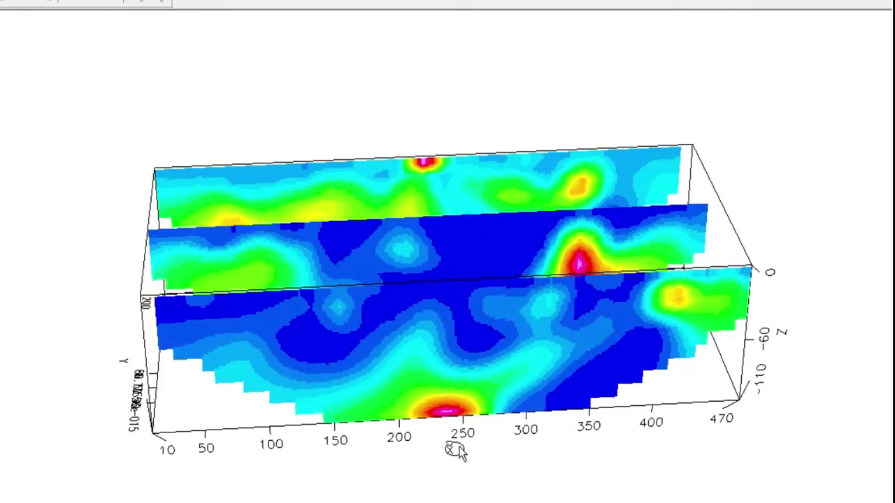
{"action": "mouse_move", "coordinate": [459, 330]}
{"action": "left_mouse_down"}
{"action": "mouse_move", "coordinate": [455, 372]}
{"action": "mouse_move", "coordinate": [447, 326]}
{"action": "left_mouse_up"}
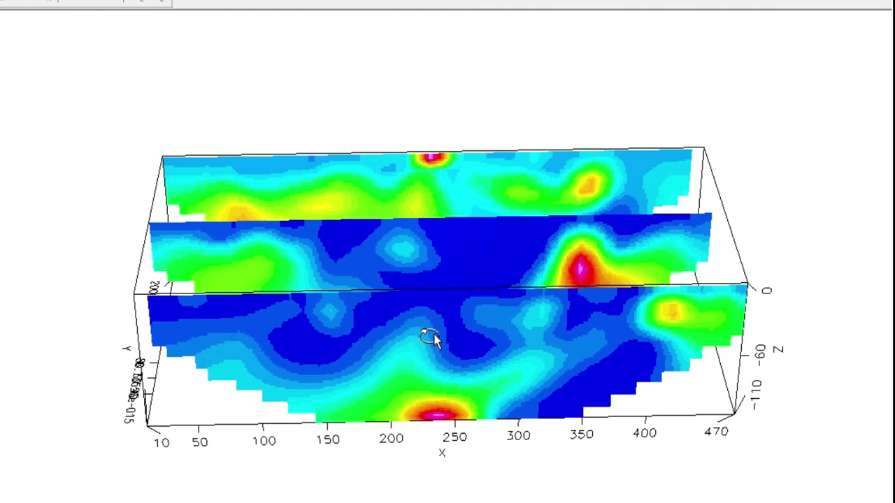
{"action": "left_click_drag", "start_coordinate": [450, 185], "coordinate": [452, 206]}
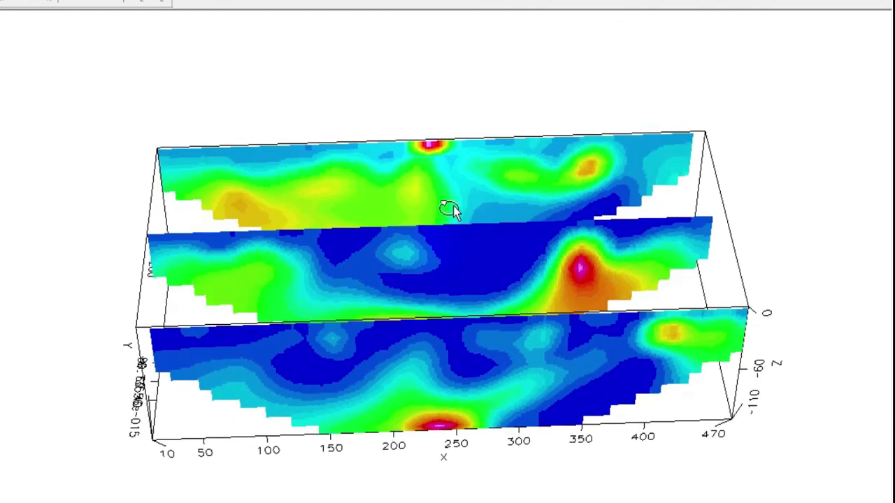